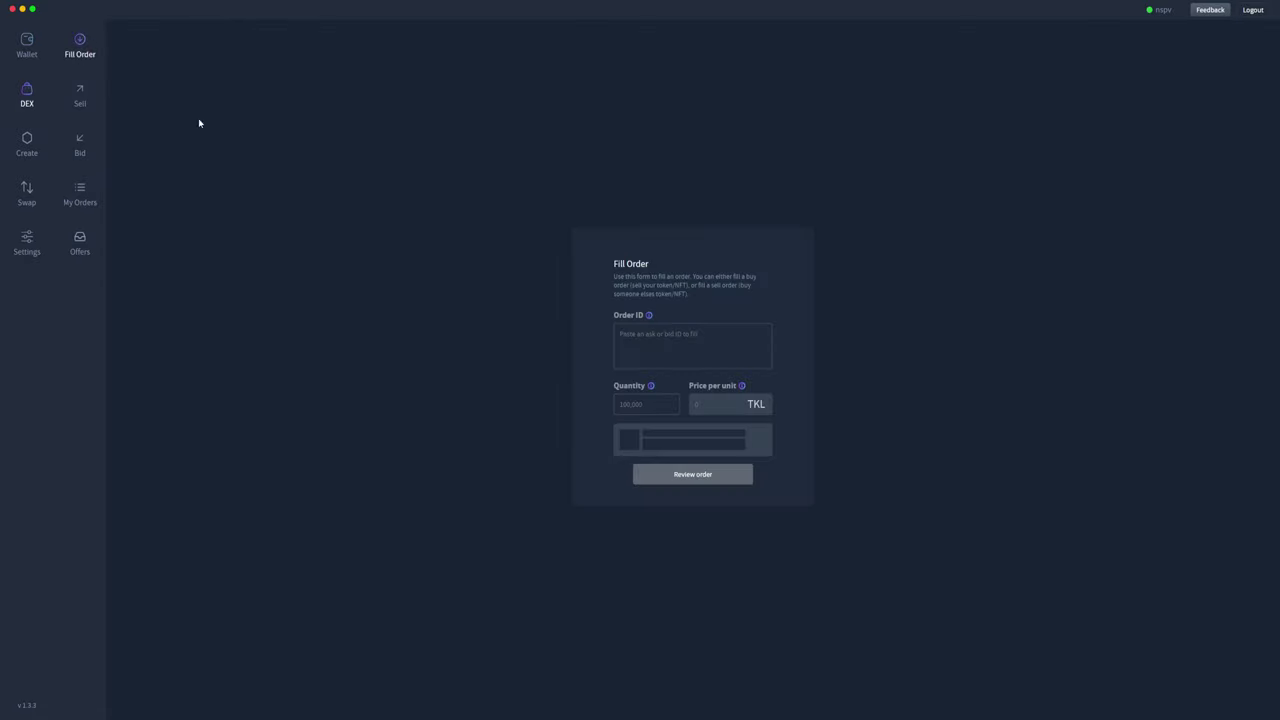
Step: Paste the My tutorial NFT 55 TKL ask order ID into Fill Order and review the purchase
left_click_drag(614, 276, 711, 297)
left_click(709, 298)
left_click(692, 345)
type("2998797ffe677920bf2470fbabb08fa696e302b27979b92384907e10e0960c9c")
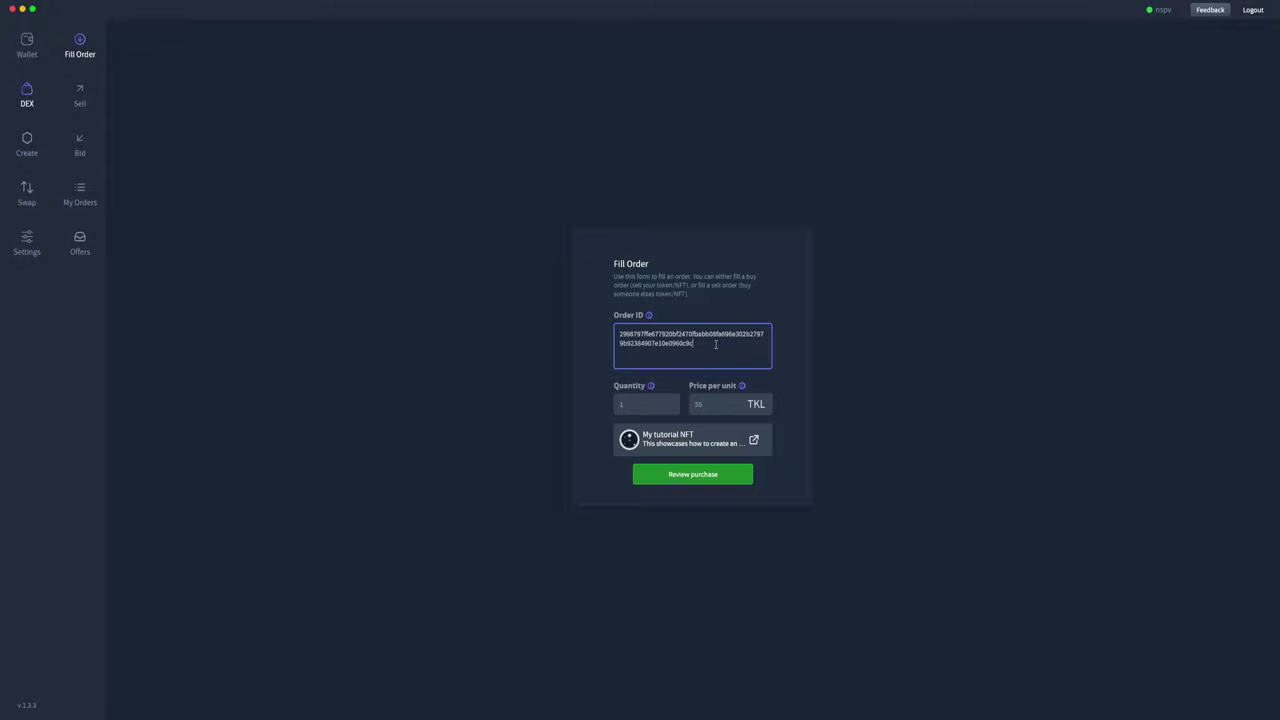
left_click(727, 483)
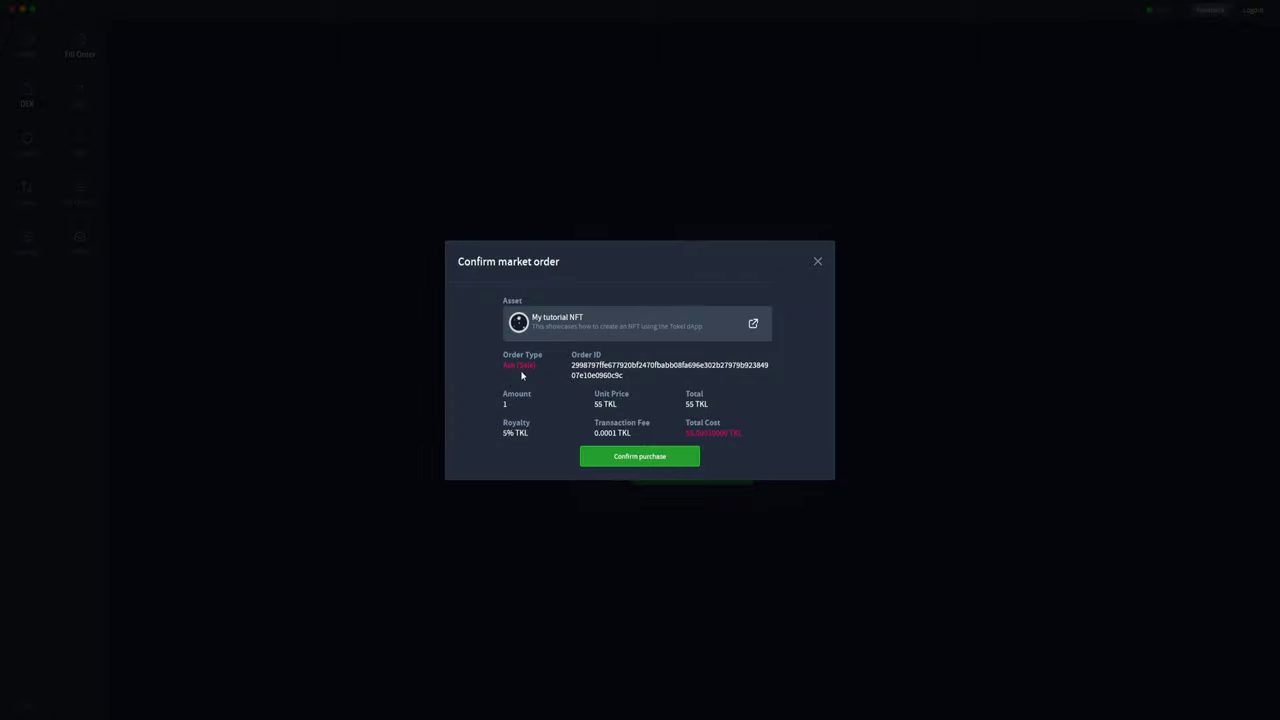
Step: Confirm buying My tutorial NFT for 55 TKL and close the Broadcasting notice
left_click_drag(509, 366, 634, 380)
left_click(634, 378)
left_click(680, 461)
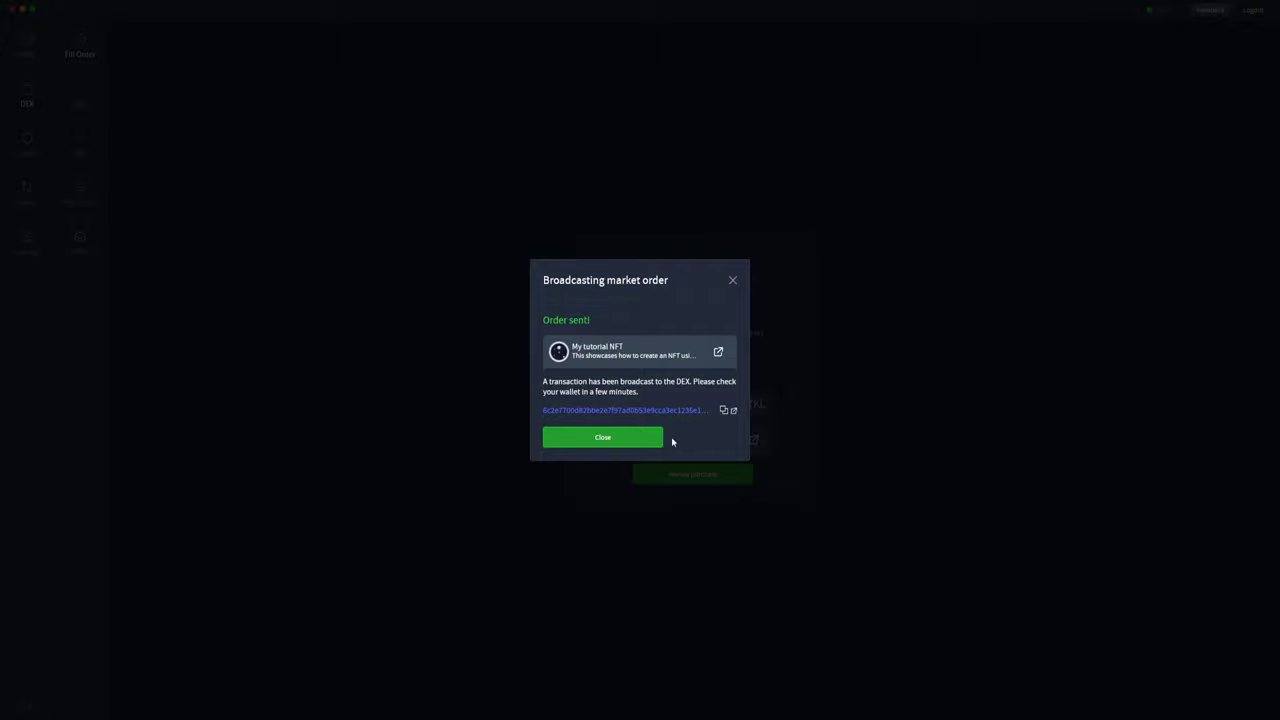
left_click_drag(623, 347, 572, 346)
left_click(605, 440)
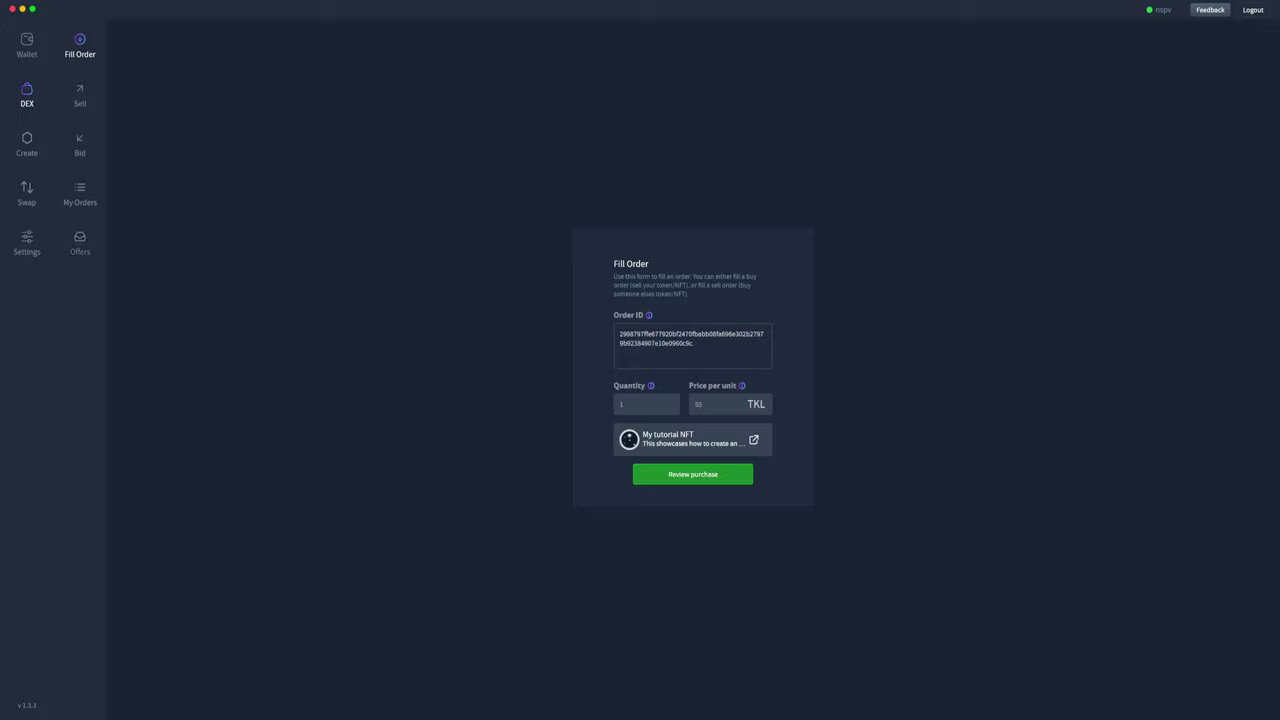
Step: View My tutorial NFT's details in the Wallet, then go to DEX Fill Order
left_click(27, 45)
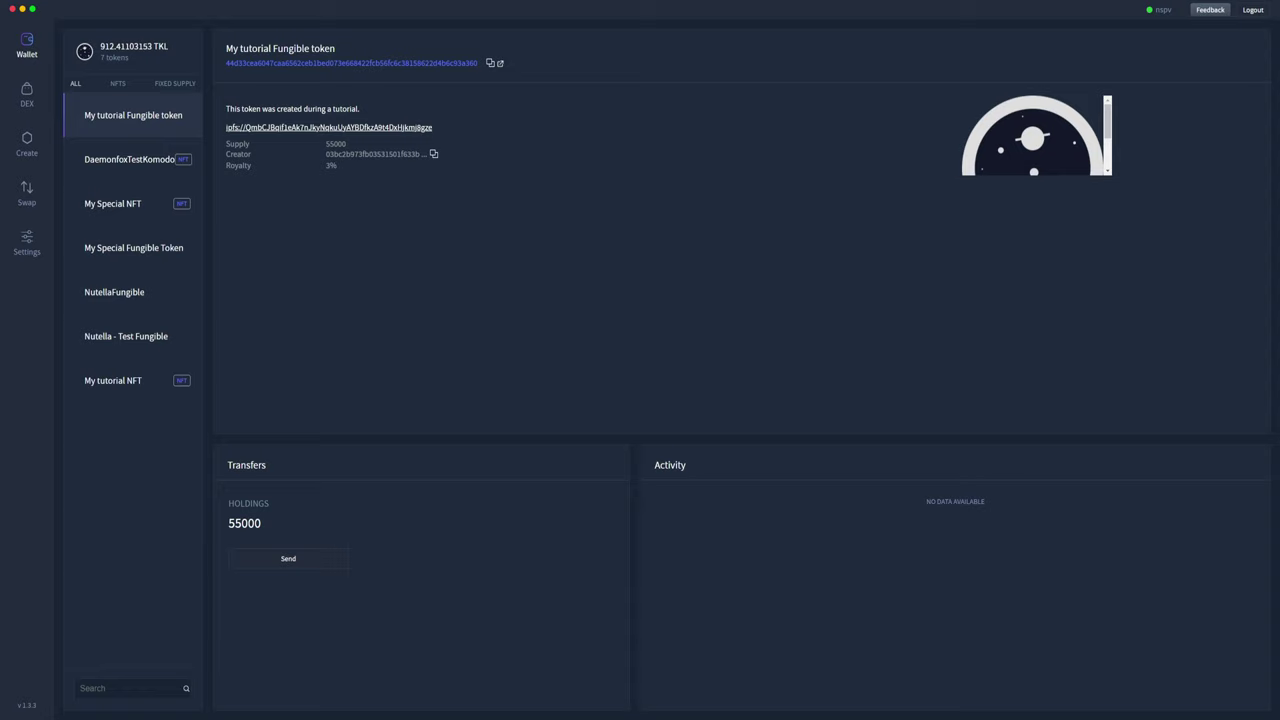
left_click(120, 380)
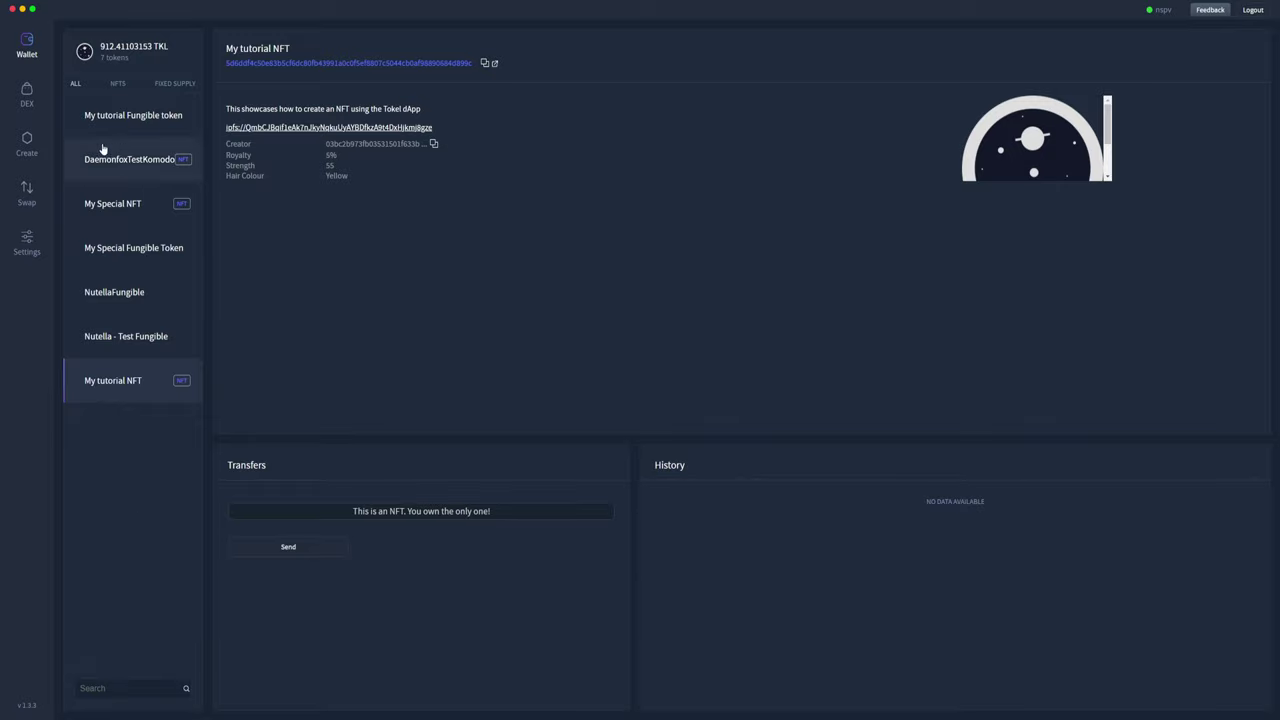
left_click(26, 92)
left_click(80, 48)
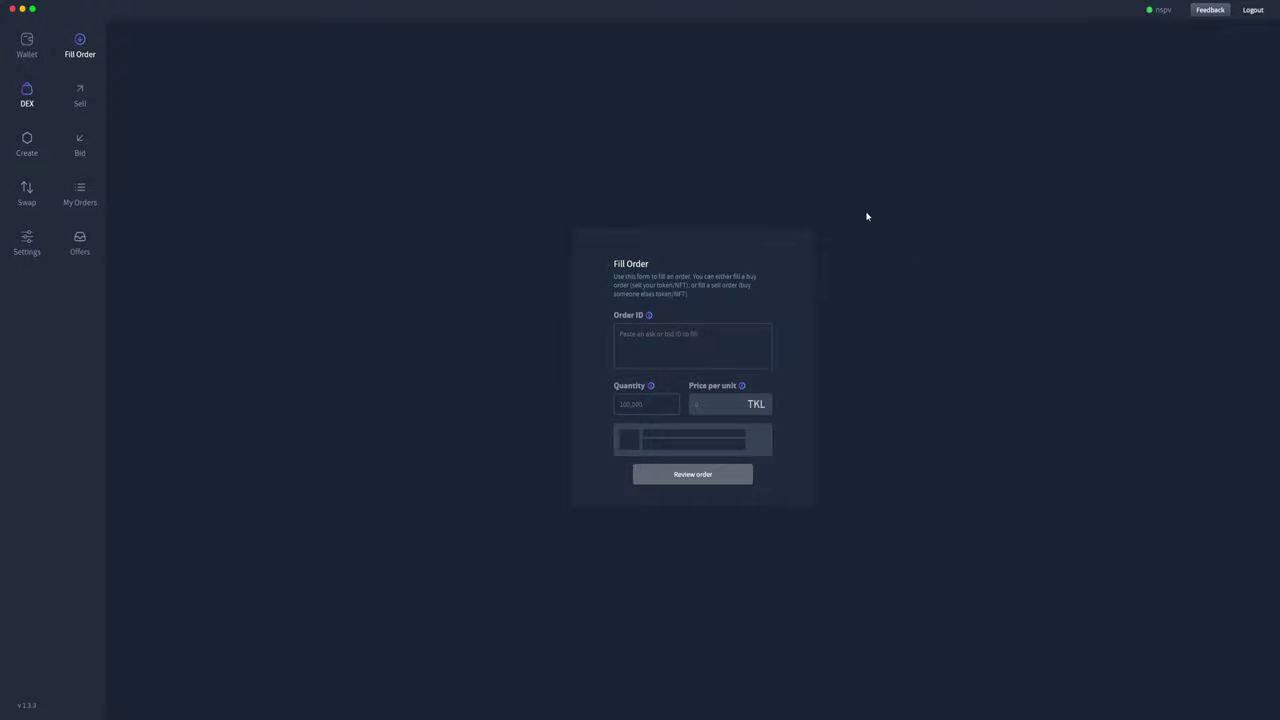
left_click(82, 250)
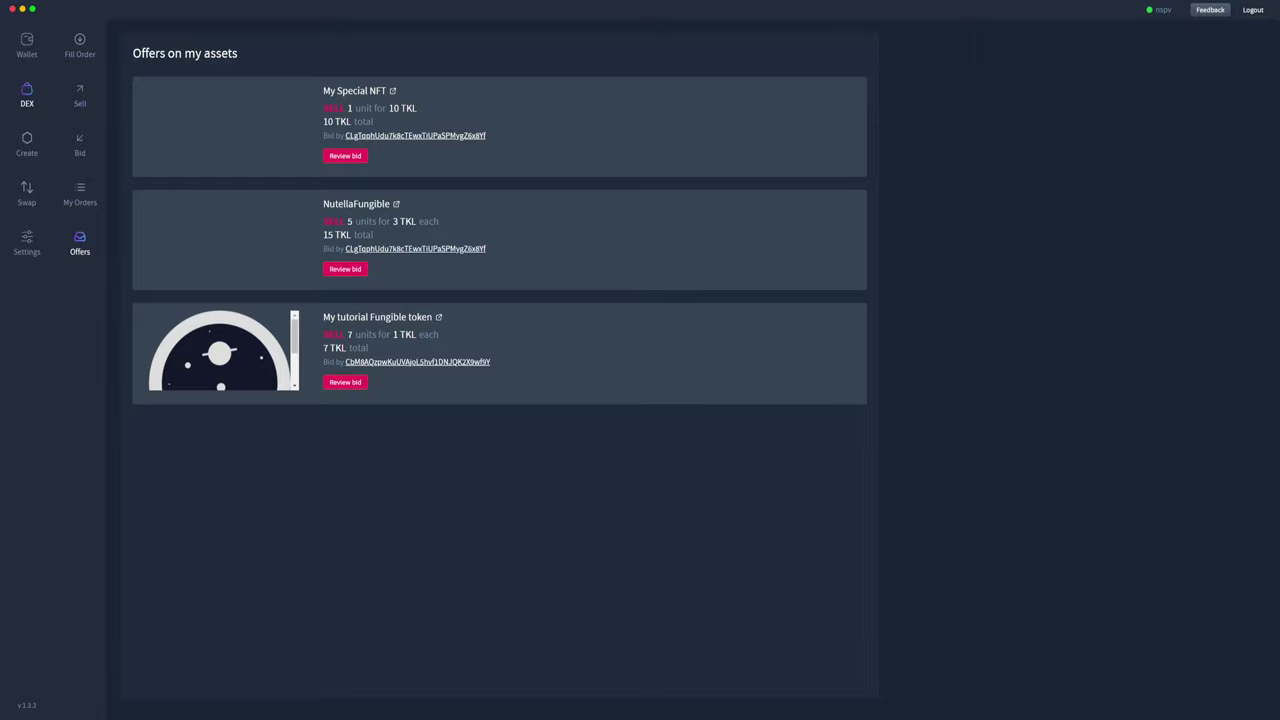
Step: Paste the My Special NFT bid order ID into Fill Order, then cancel its sale review
left_click(80, 49)
left_click(657, 348)
type("c3889738e28cd29048d91db405693f82638b19594bbab28286548f9e6795b731")
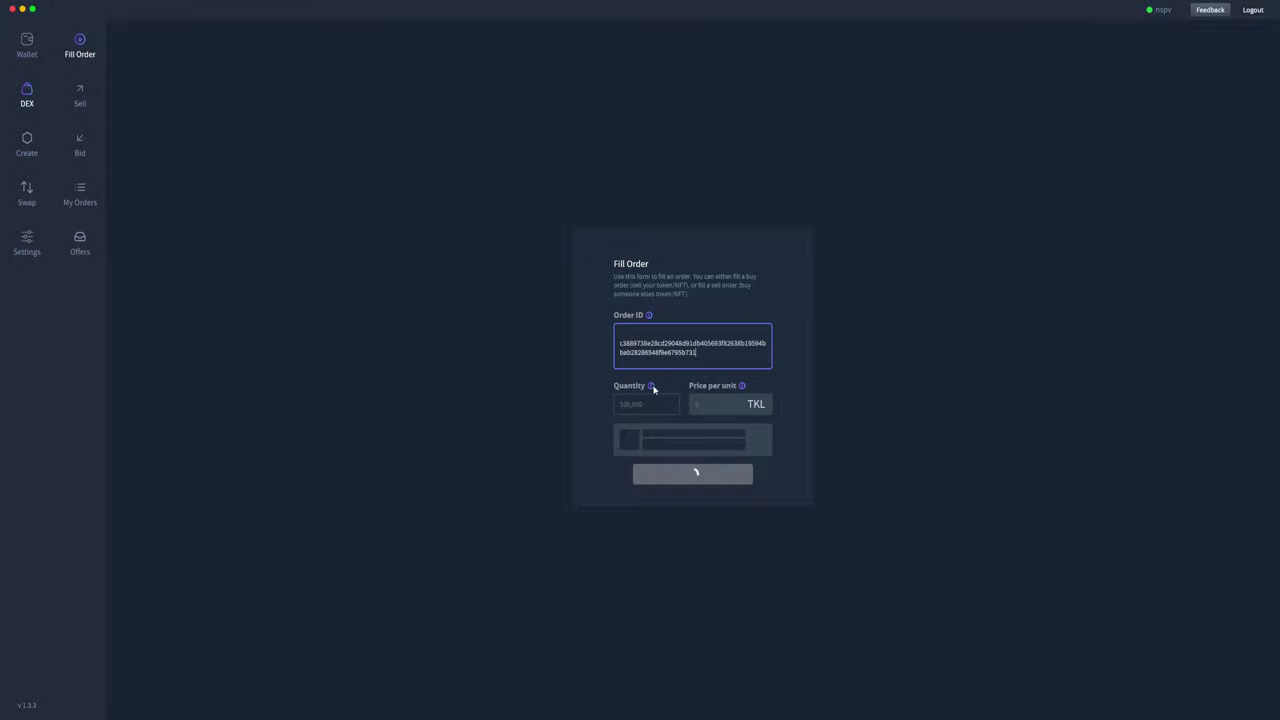
key("Delete")
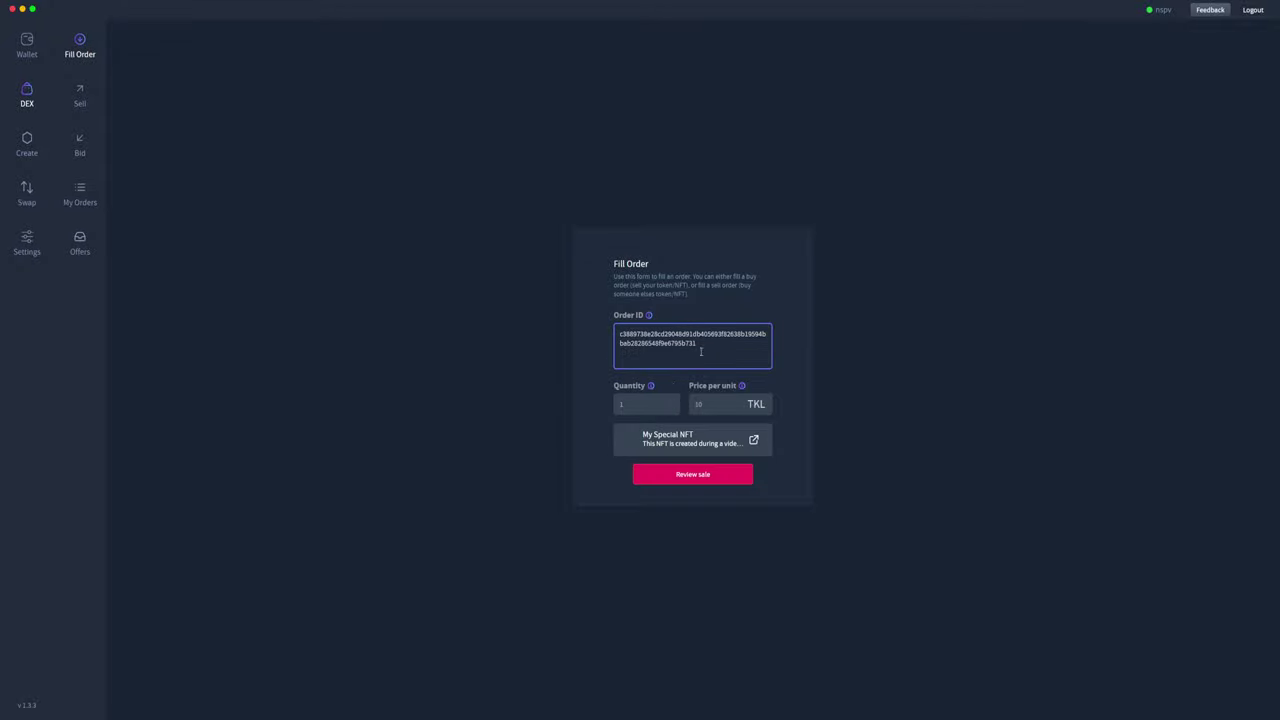
left_click(689, 475)
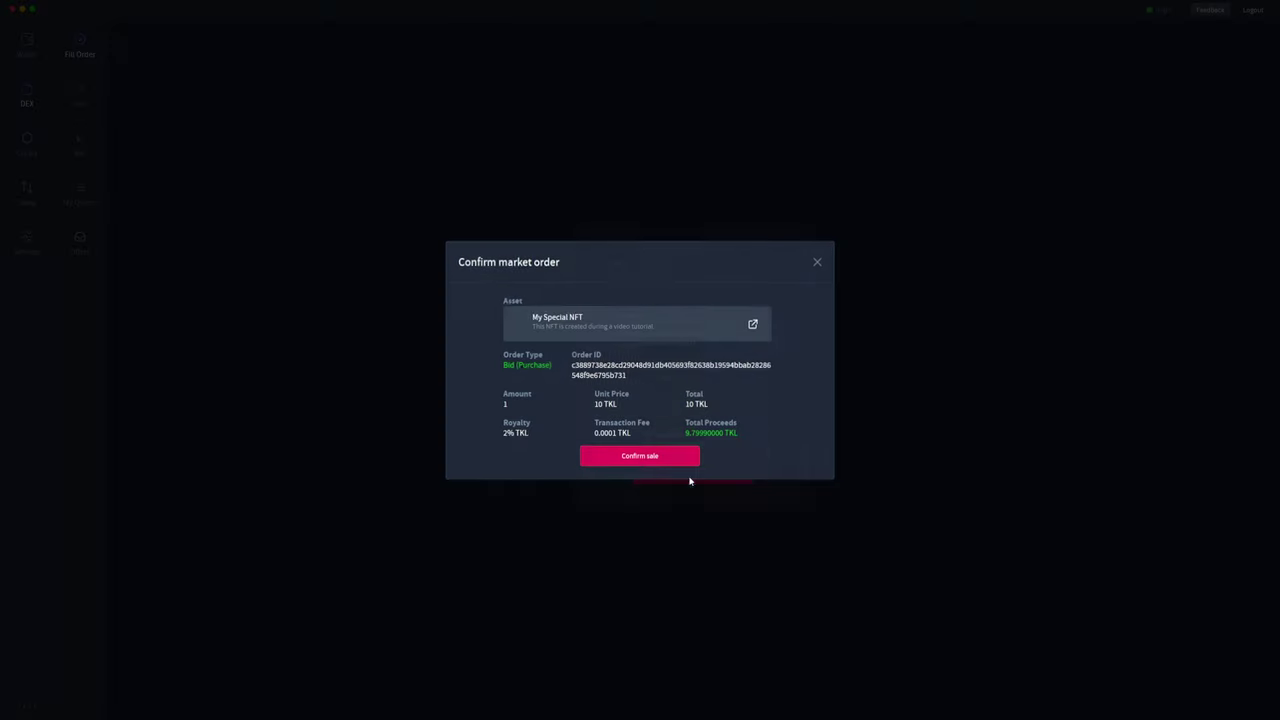
left_click(818, 263)
Step: Load the 10 TKL My Special NFT bid into the form via Offers' Review bid
left_click(88, 245)
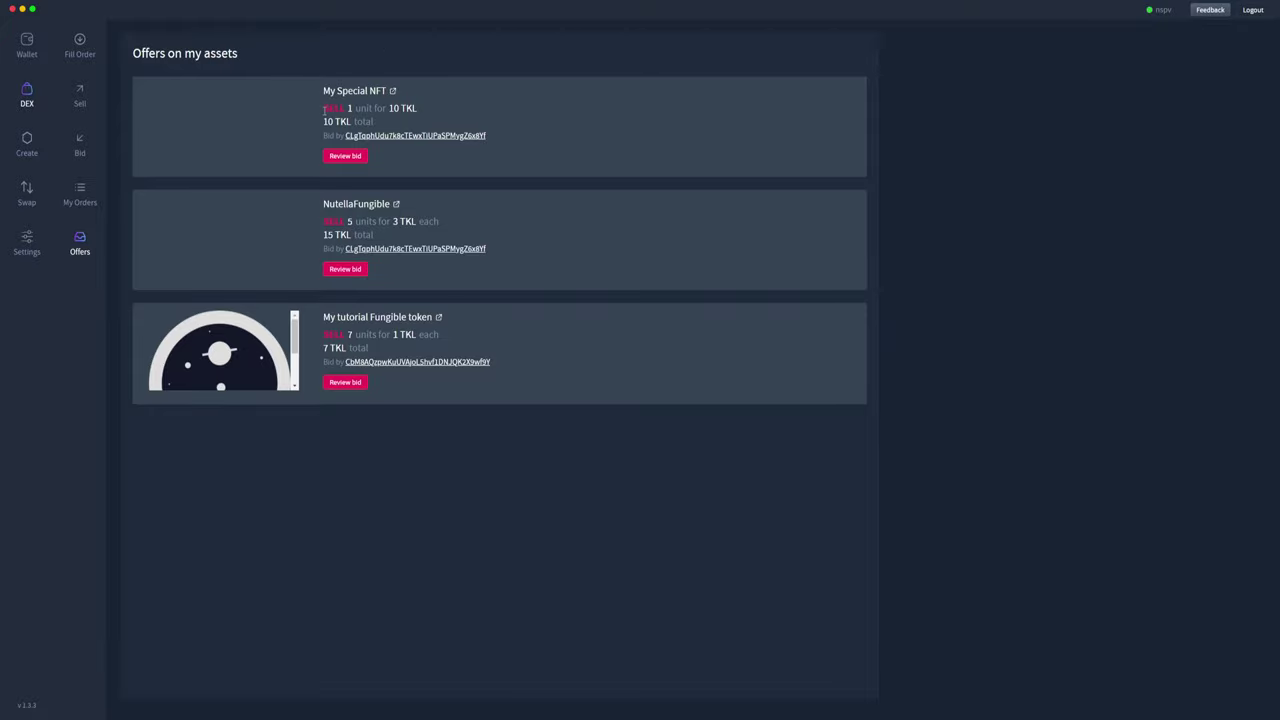
left_click_drag(324, 108, 418, 108)
left_click(425, 119)
left_click(344, 156)
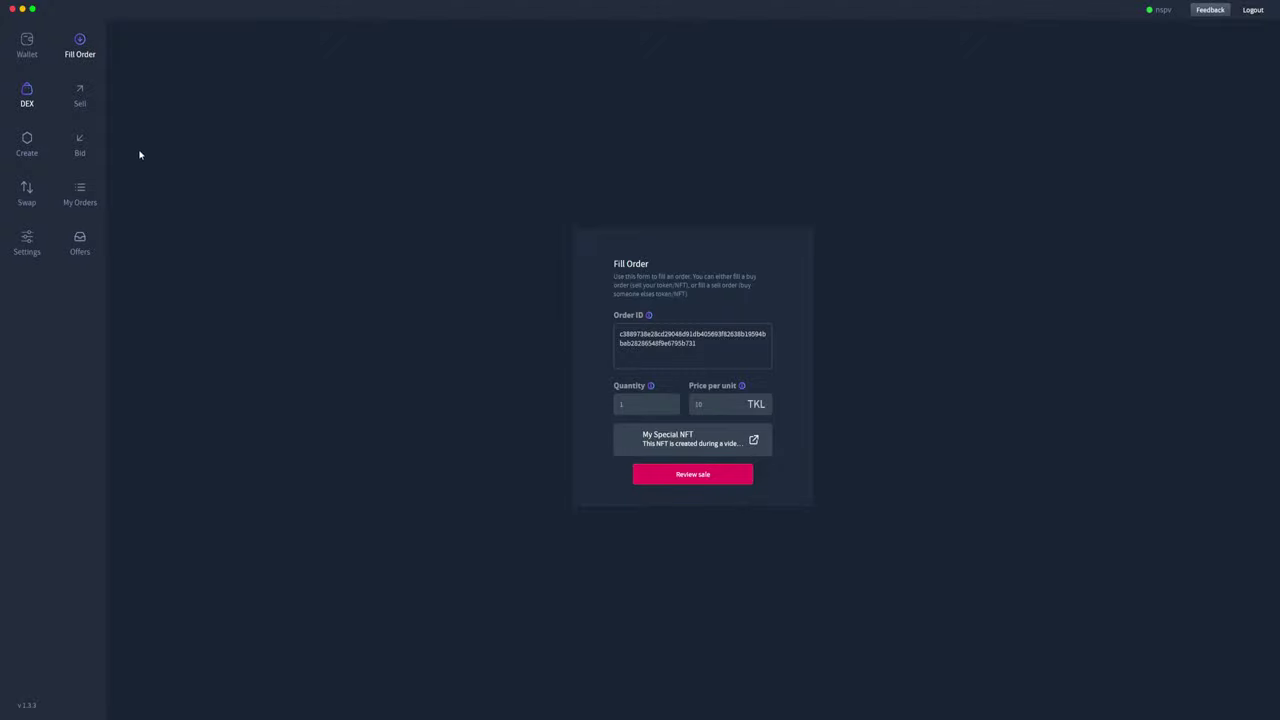
Step: Review and confirm selling My Special NFT to the 10 TKL bid
left_click(683, 333)
left_click(719, 479)
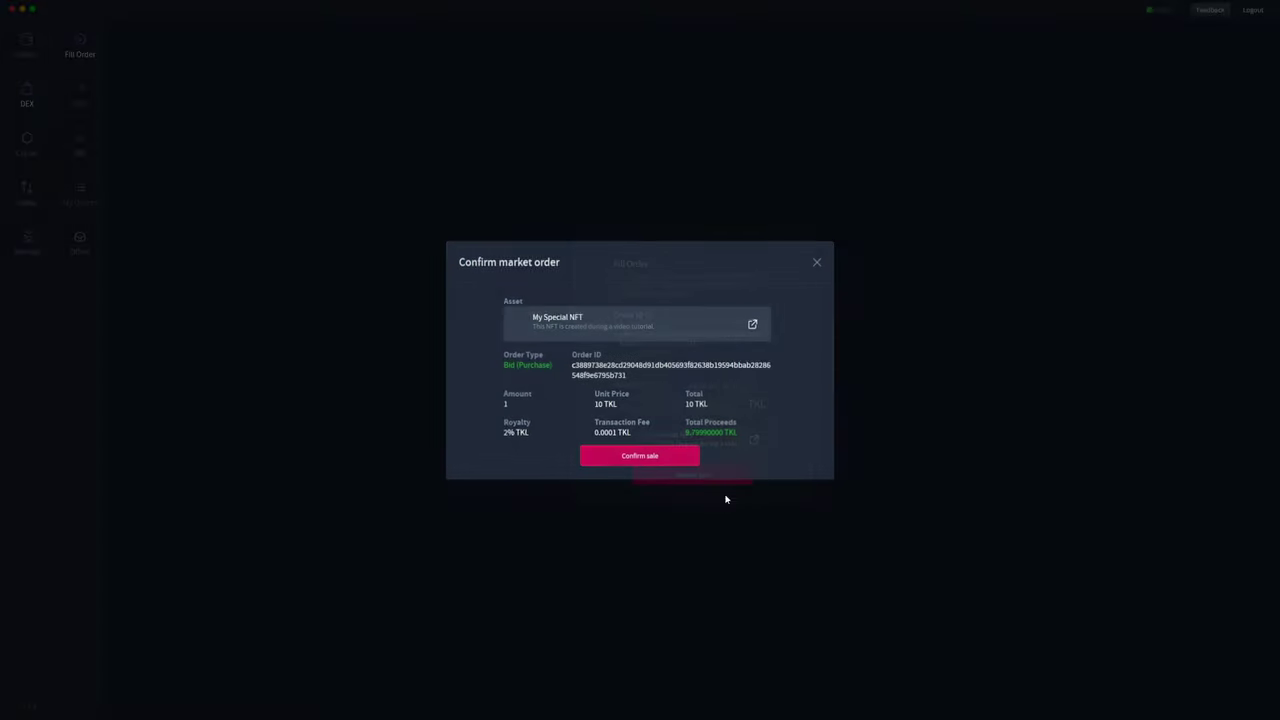
left_click_drag(494, 350, 548, 364)
left_click(557, 369)
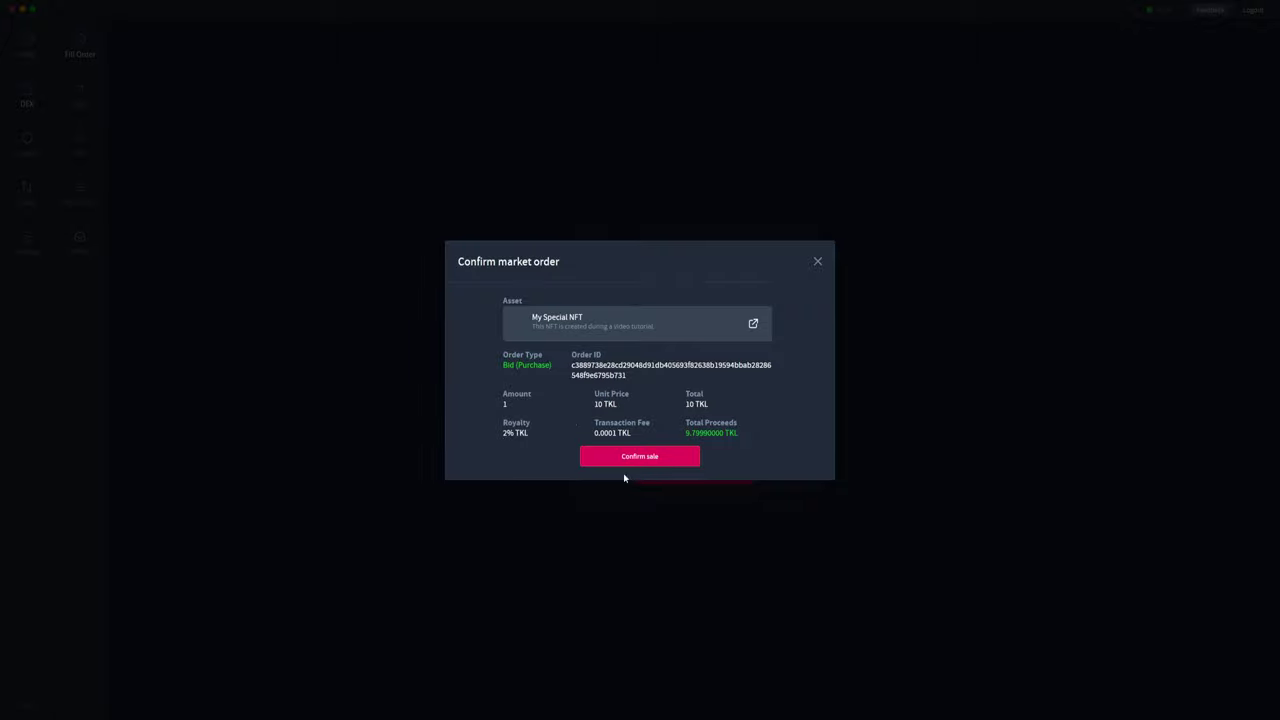
left_click(680, 459)
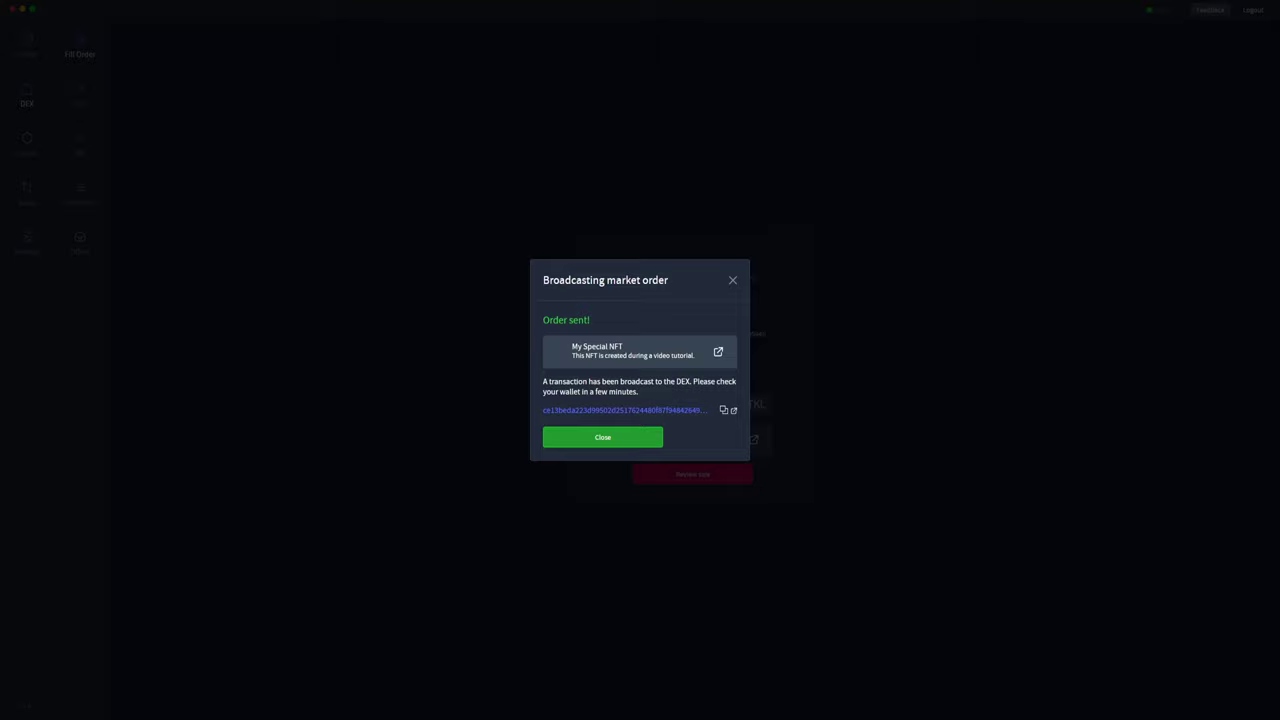
Step: Close the sent notice, check My Special NFT in the Wallet, and go to DEX
left_click(577, 444)
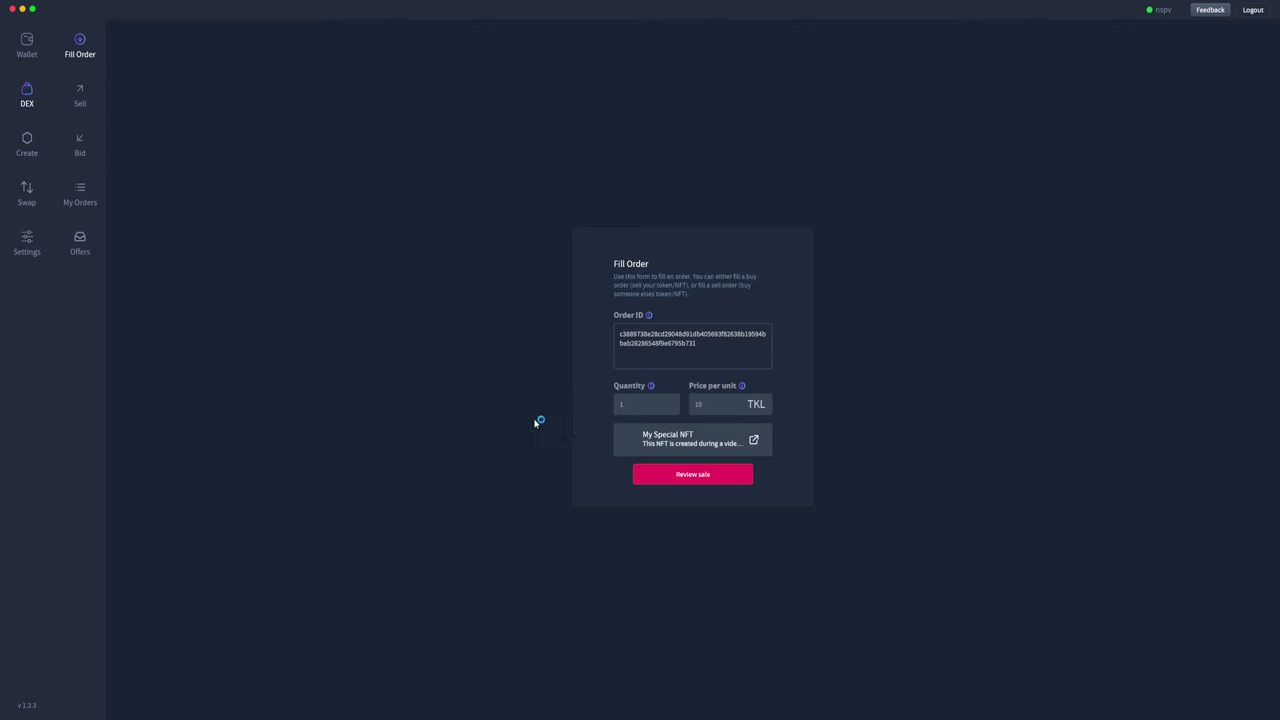
left_click(27, 52)
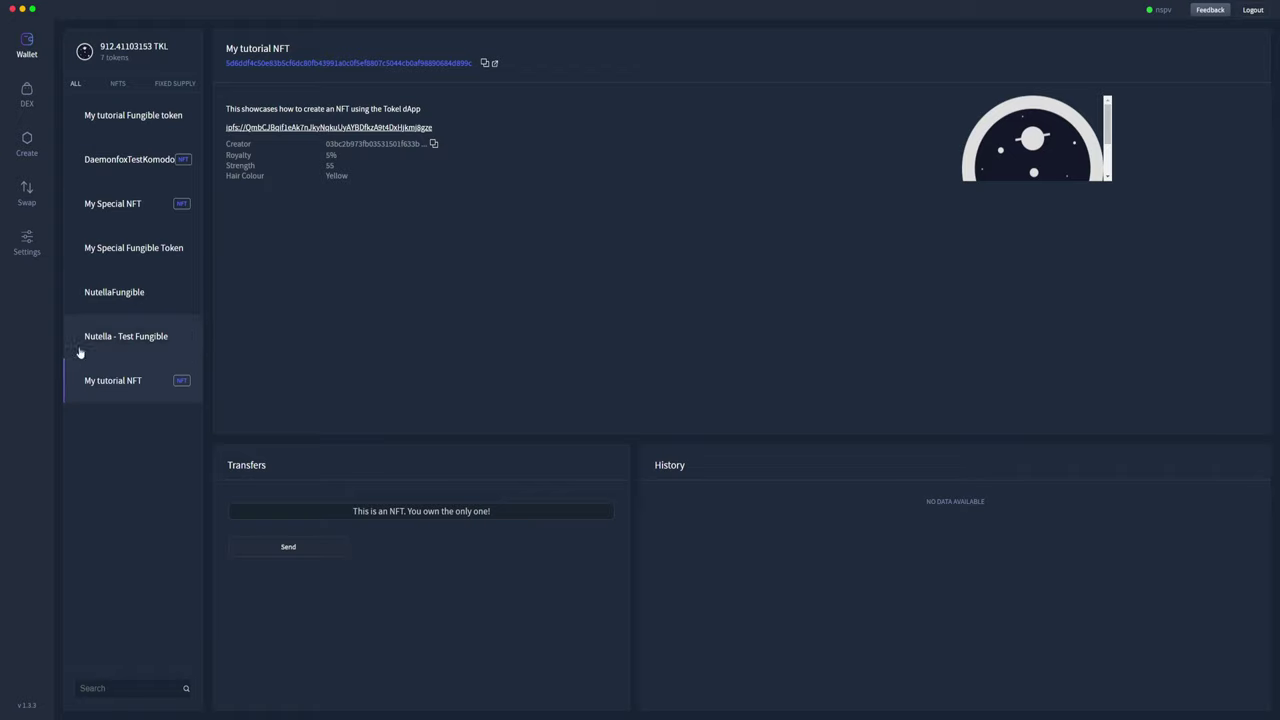
left_click(154, 198)
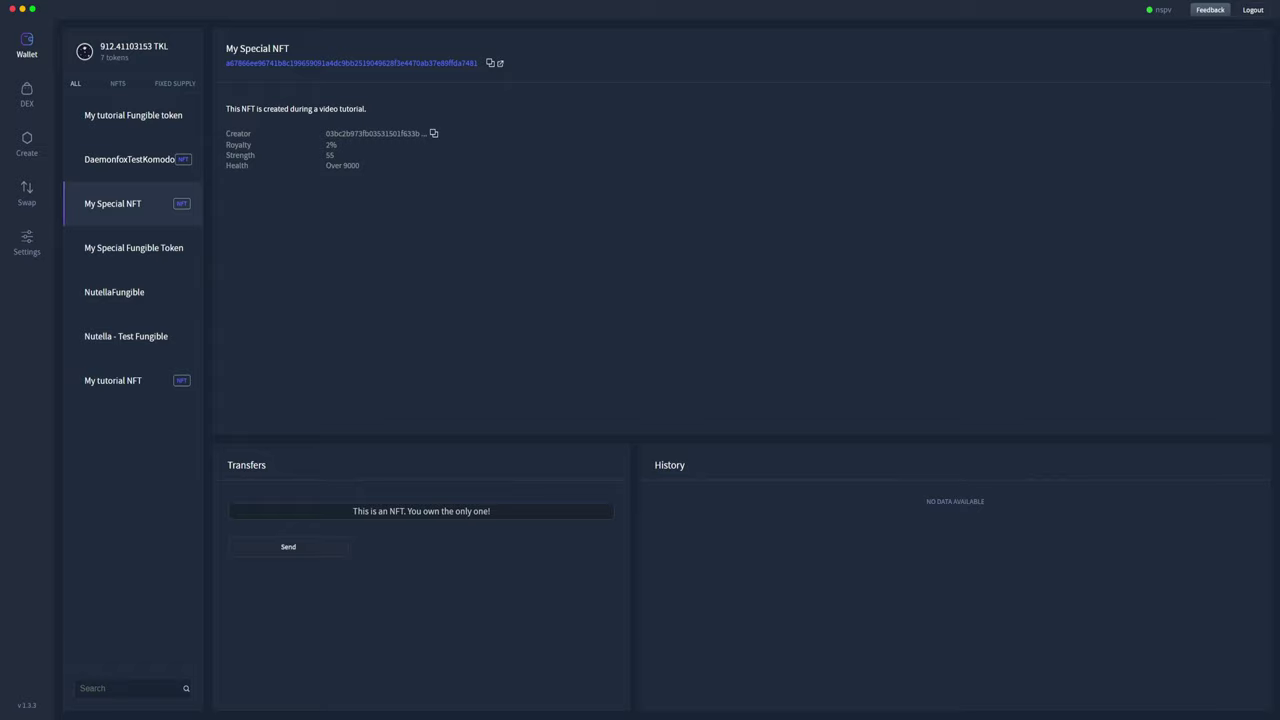
left_click(27, 93)
Step: Load the NutellaFungible bid from Offers on my assets into the Fill Order form
left_click(80, 240)
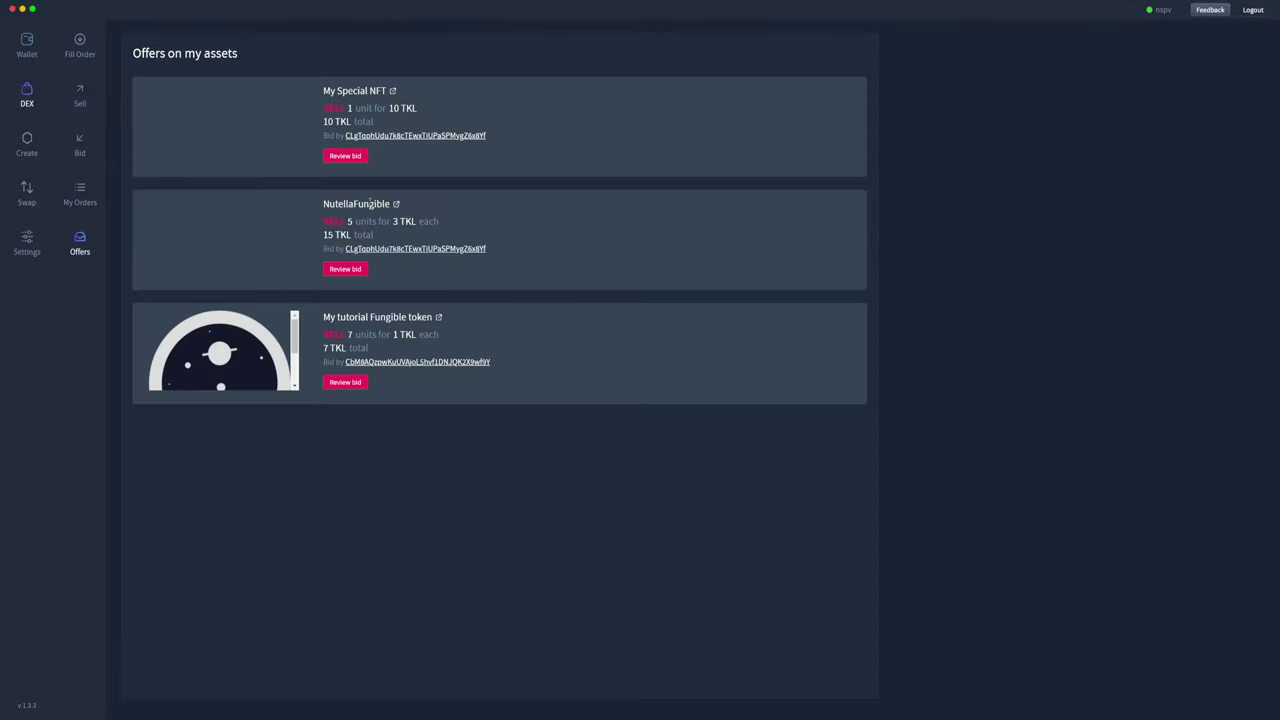
left_click_drag(324, 200, 386, 205)
left_click(356, 228)
left_click(351, 270)
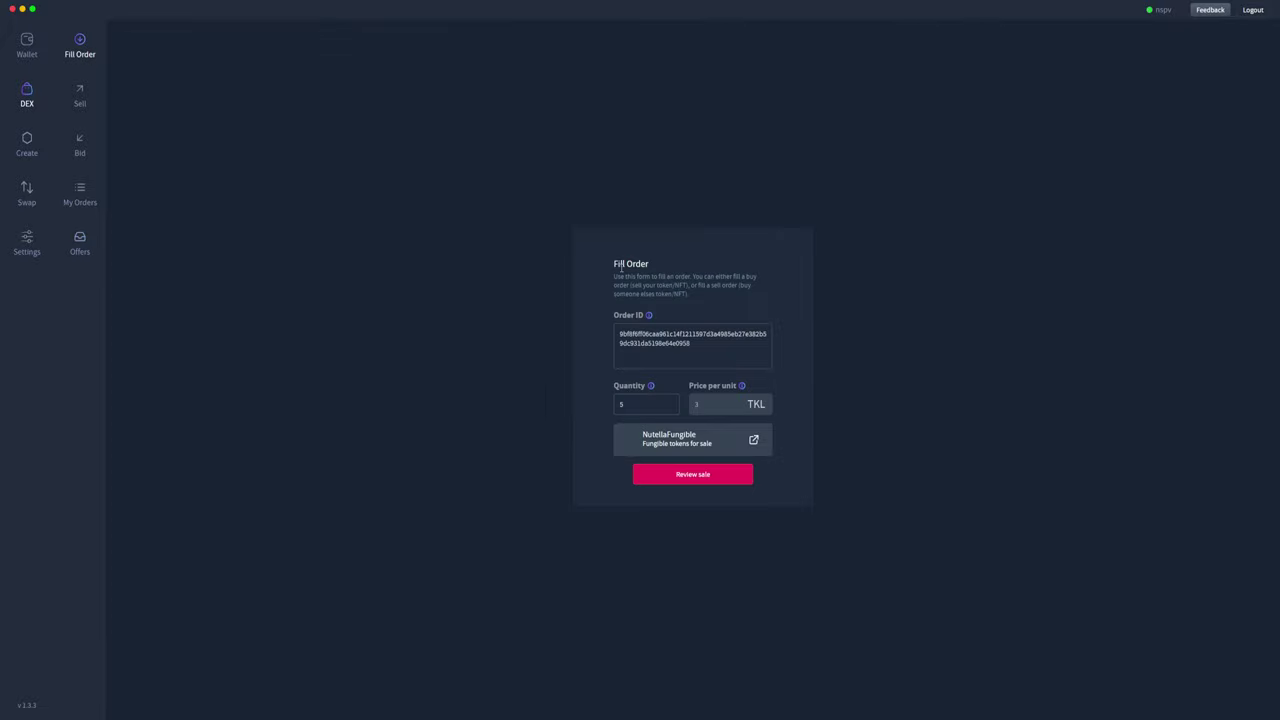
Step: Change the NutellaFungible sale quantity from 5 to 1
left_click(620, 330)
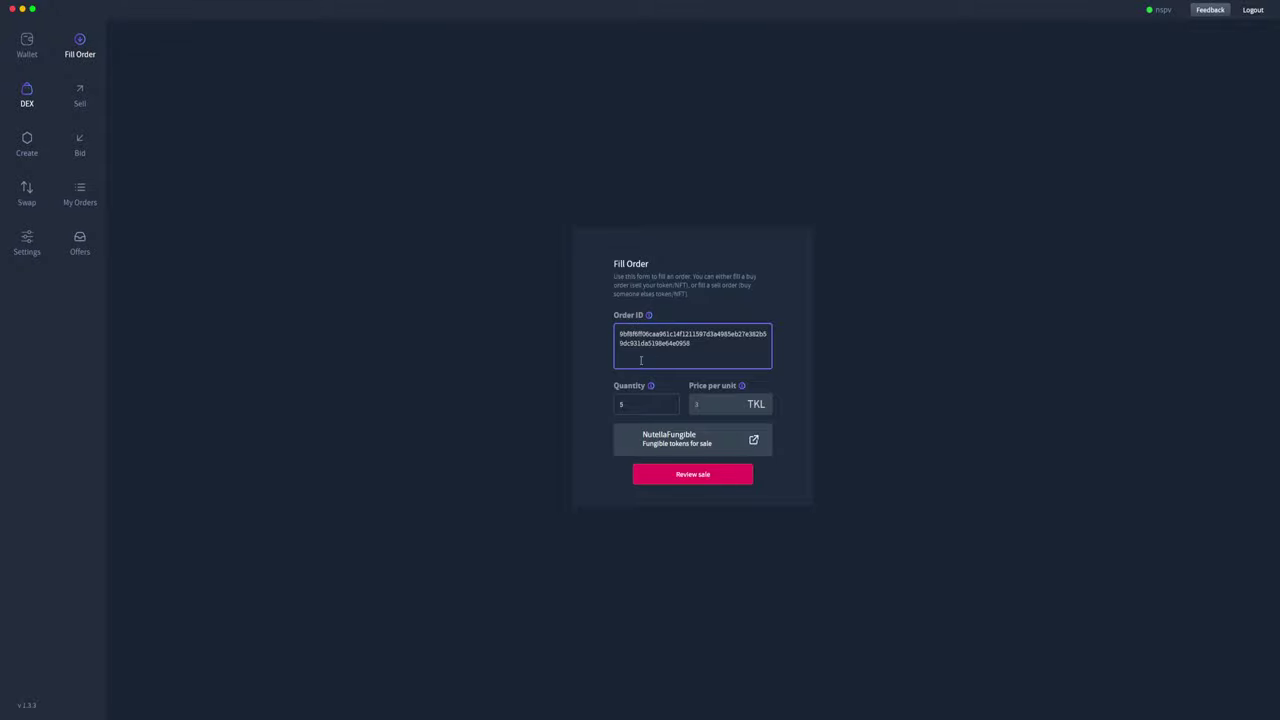
left_click(632, 403)
left_click_drag(632, 403, 598, 399)
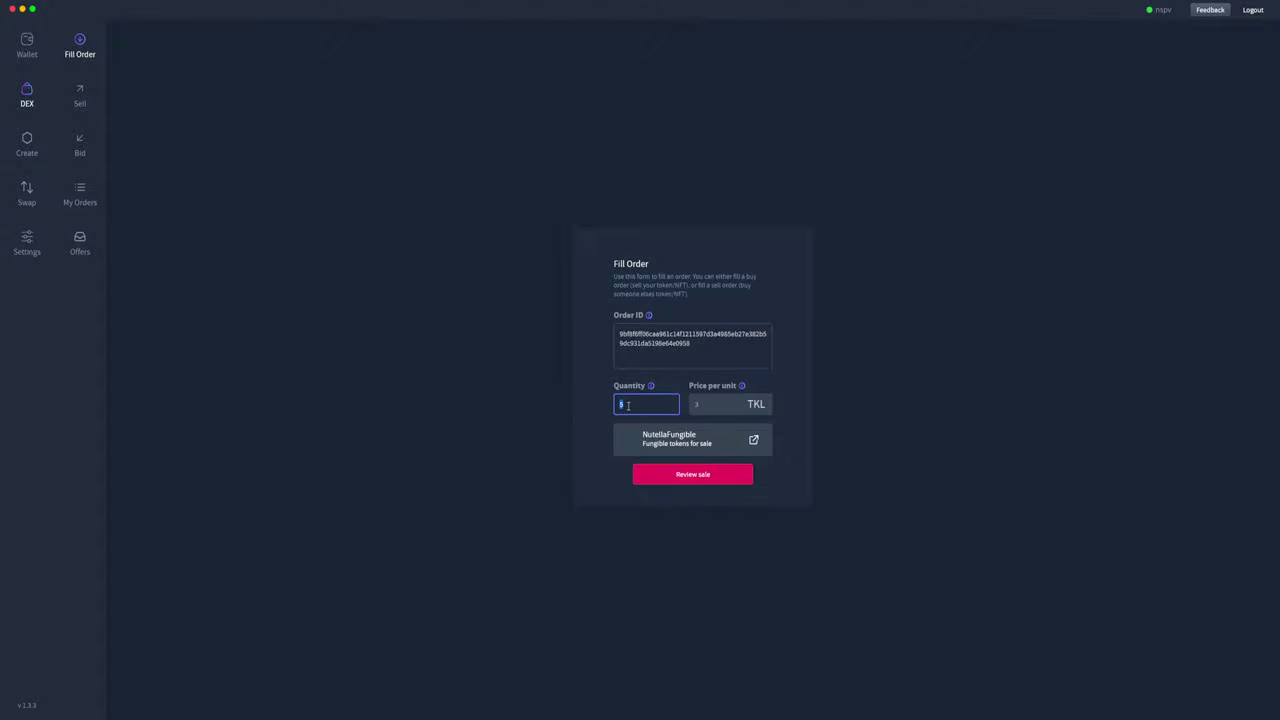
type("1")
left_click(807, 442)
left_click(659, 400)
left_click(583, 537)
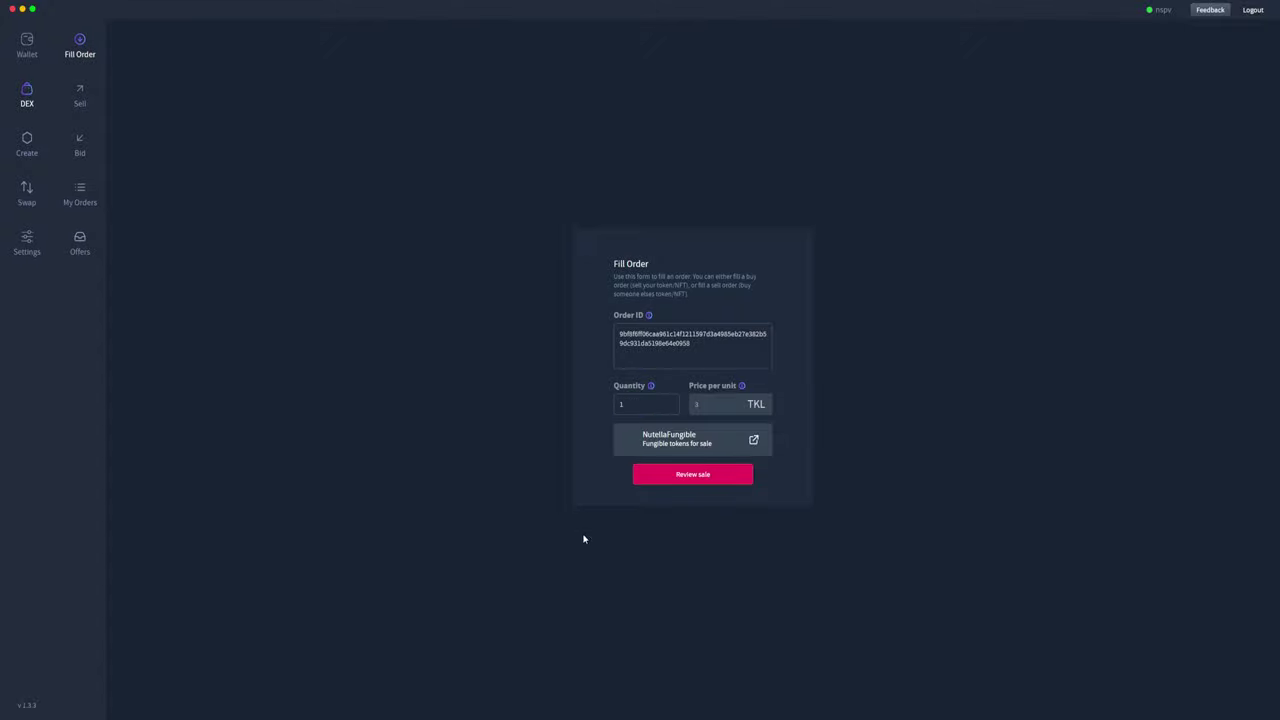
left_click(694, 481)
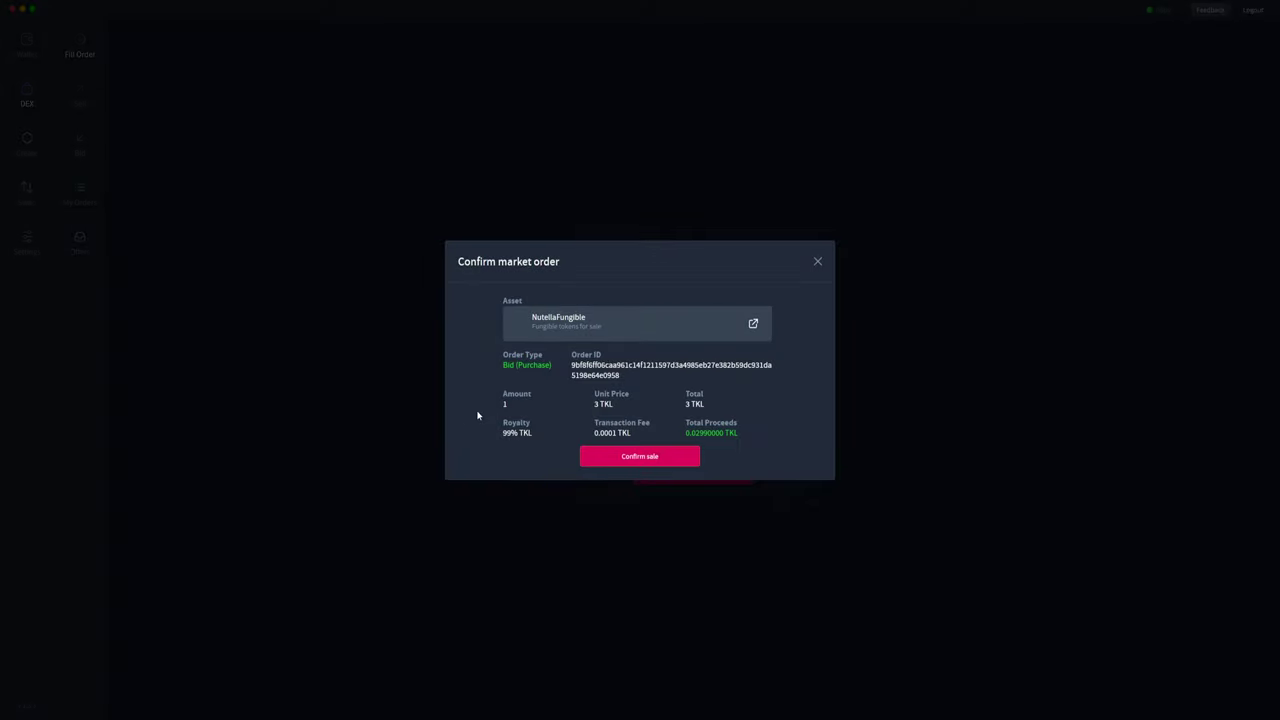
left_click_drag(508, 365, 558, 370)
left_click(548, 368)
left_click_drag(504, 433, 533, 434)
left_click(529, 434)
left_click_drag(686, 433, 737, 434)
left_click(720, 433)
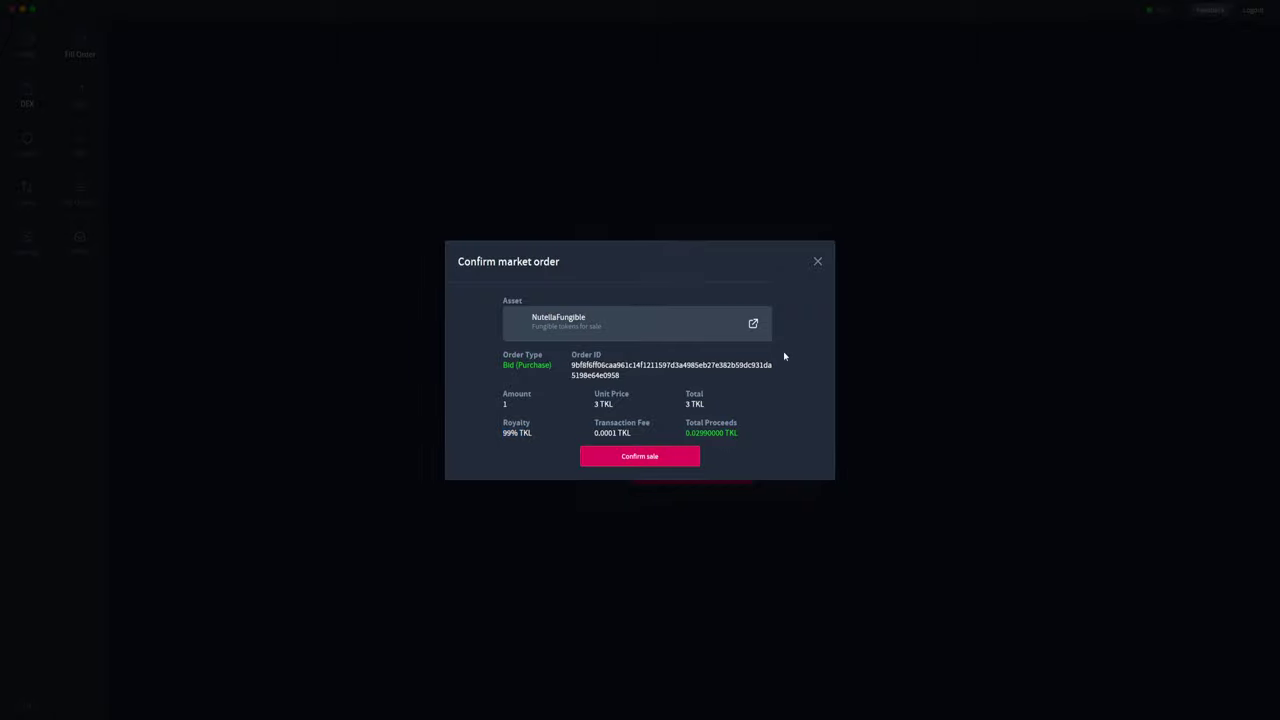
left_click(818, 263)
Step: Load the My tutorial Fungible token bid from Offers and edit the sale quantity
left_click(84, 248)
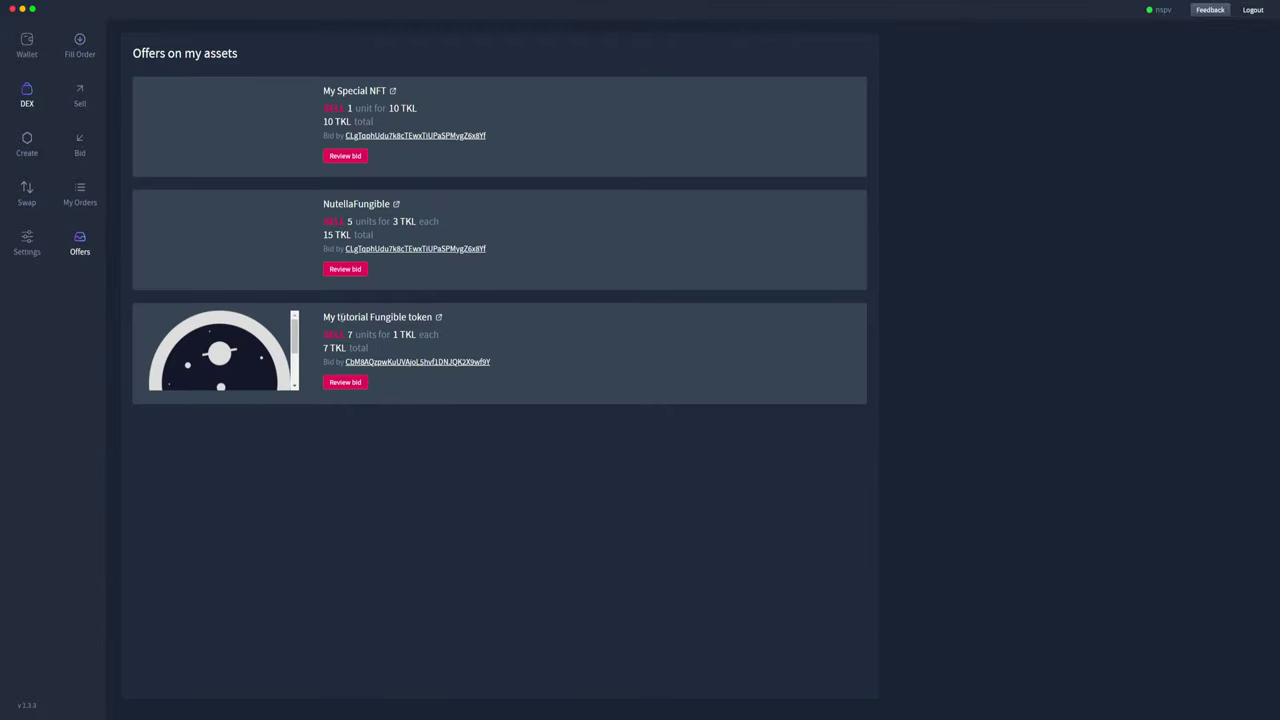
left_click(352, 382)
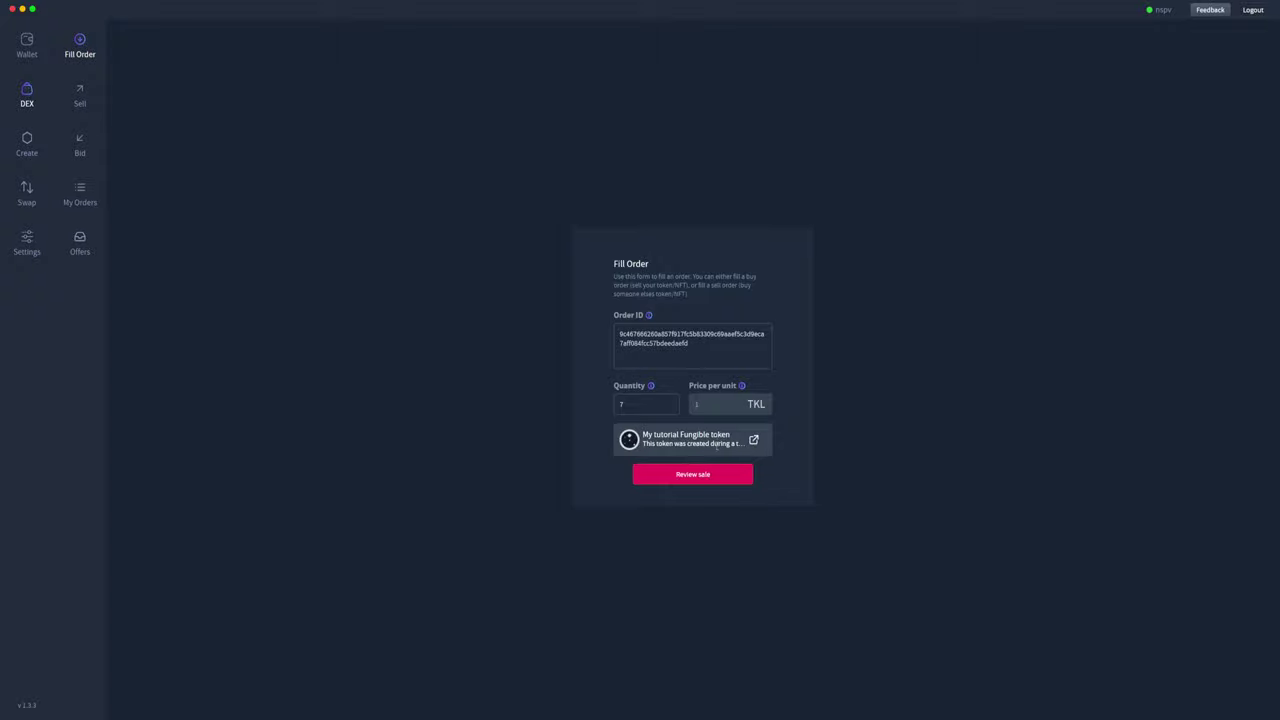
left_click(631, 408)
left_click_drag(642, 400, 584, 412)
type("1")
Step: Review and confirm selling 7 My tutorial Fungible token units at 1 TKL each
left_click(667, 481)
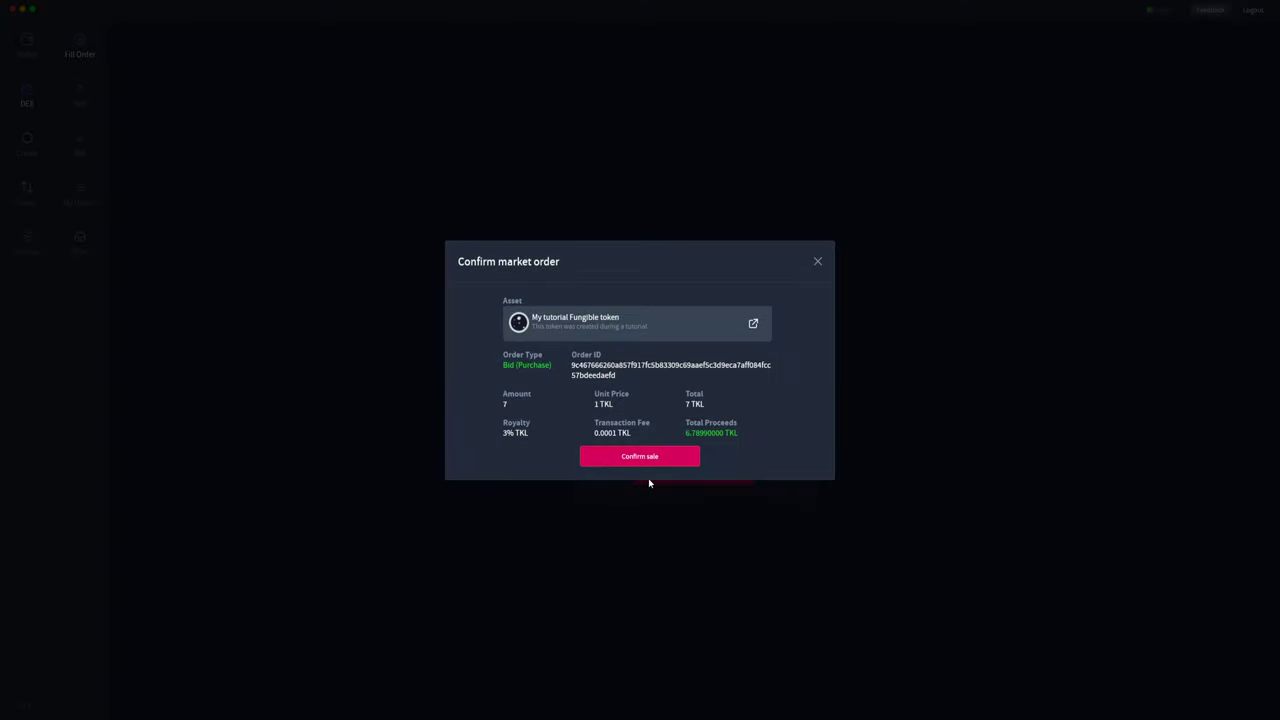
left_click_drag(505, 440, 526, 443)
left_click(526, 443)
left_click_drag(686, 433, 709, 433)
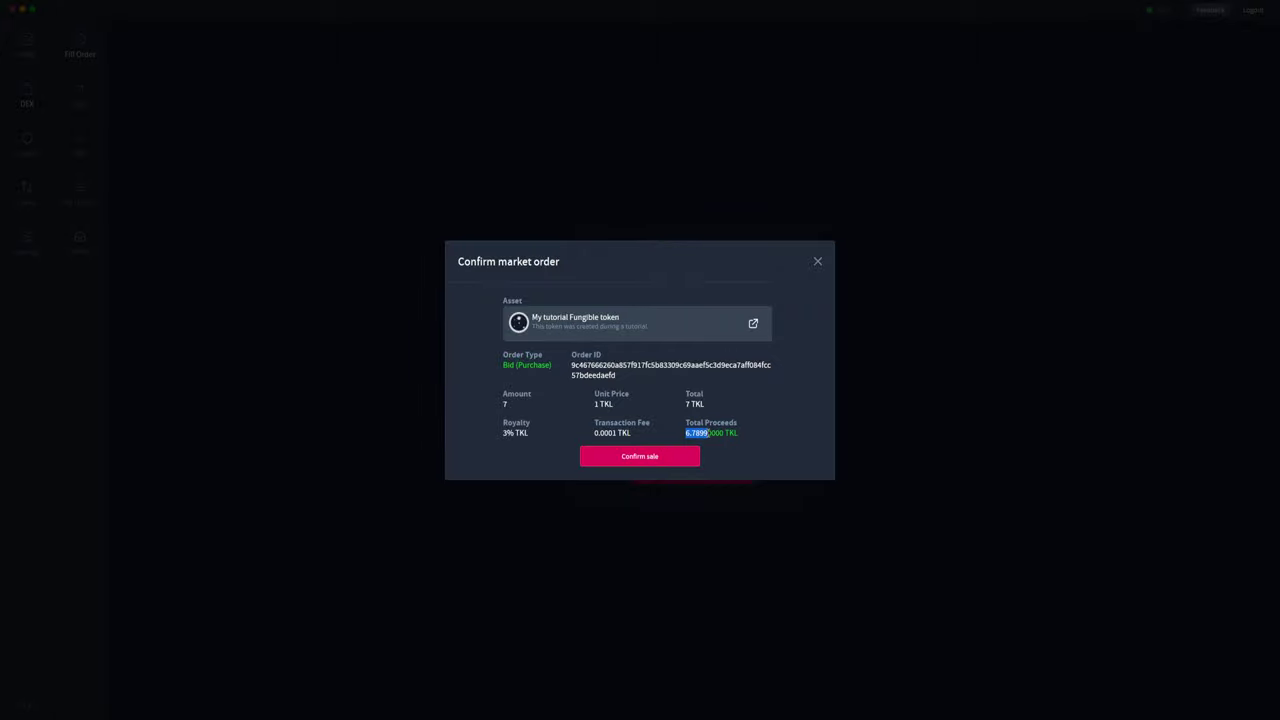
left_click(674, 461)
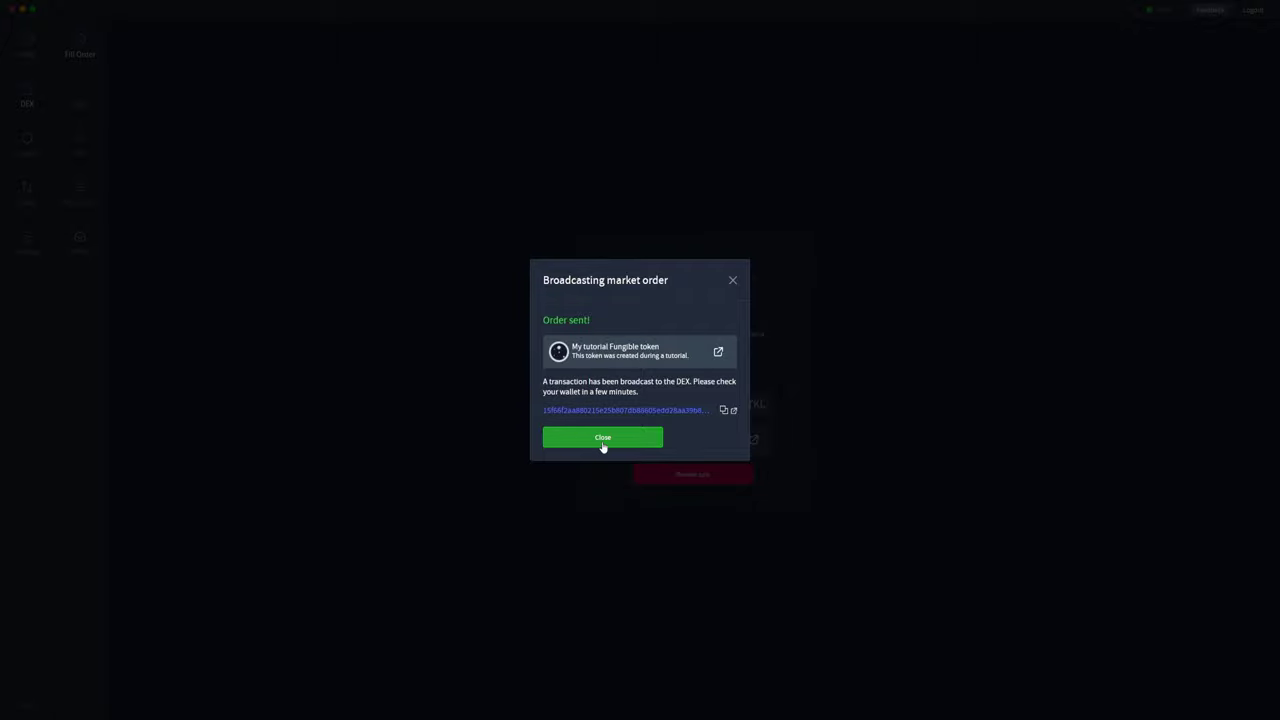
Step: Close the sent notice and check My tutorial Fungible token's 55000 holdings in the Wallet
left_click(603, 440)
left_click(27, 45)
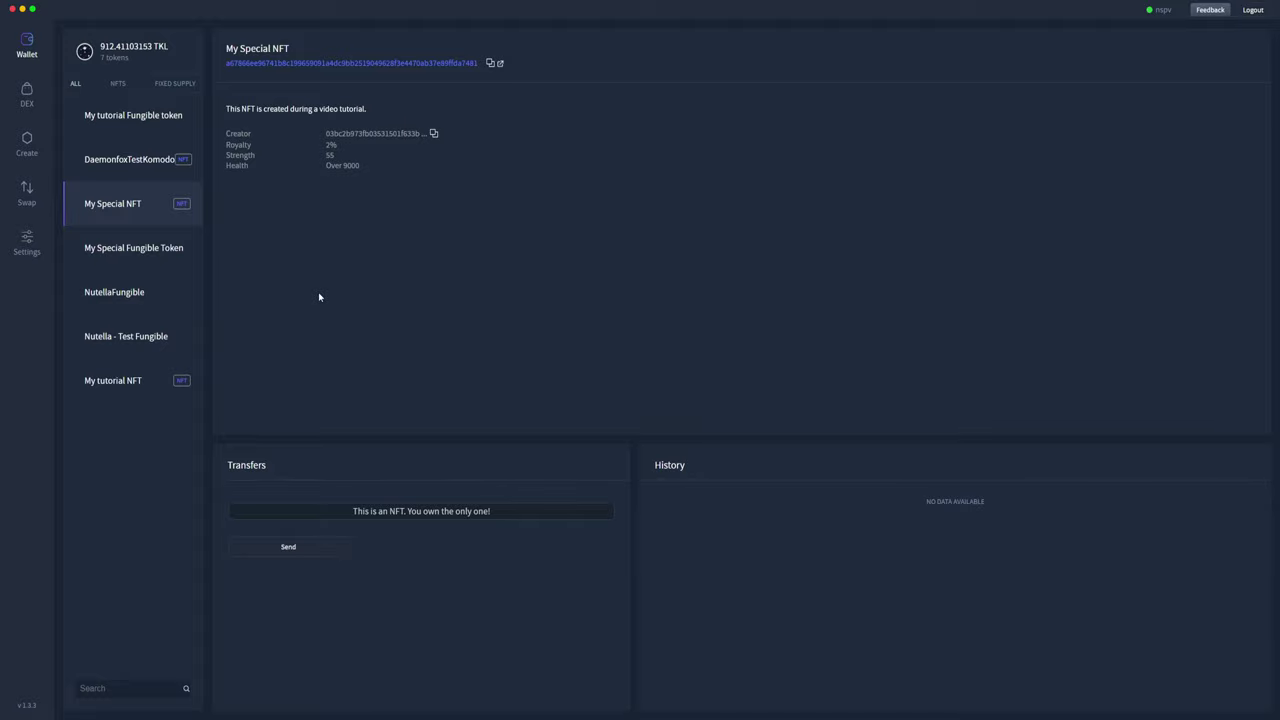
left_click(150, 122)
left_click_drag(261, 526, 228, 500)
left_click(246, 526)
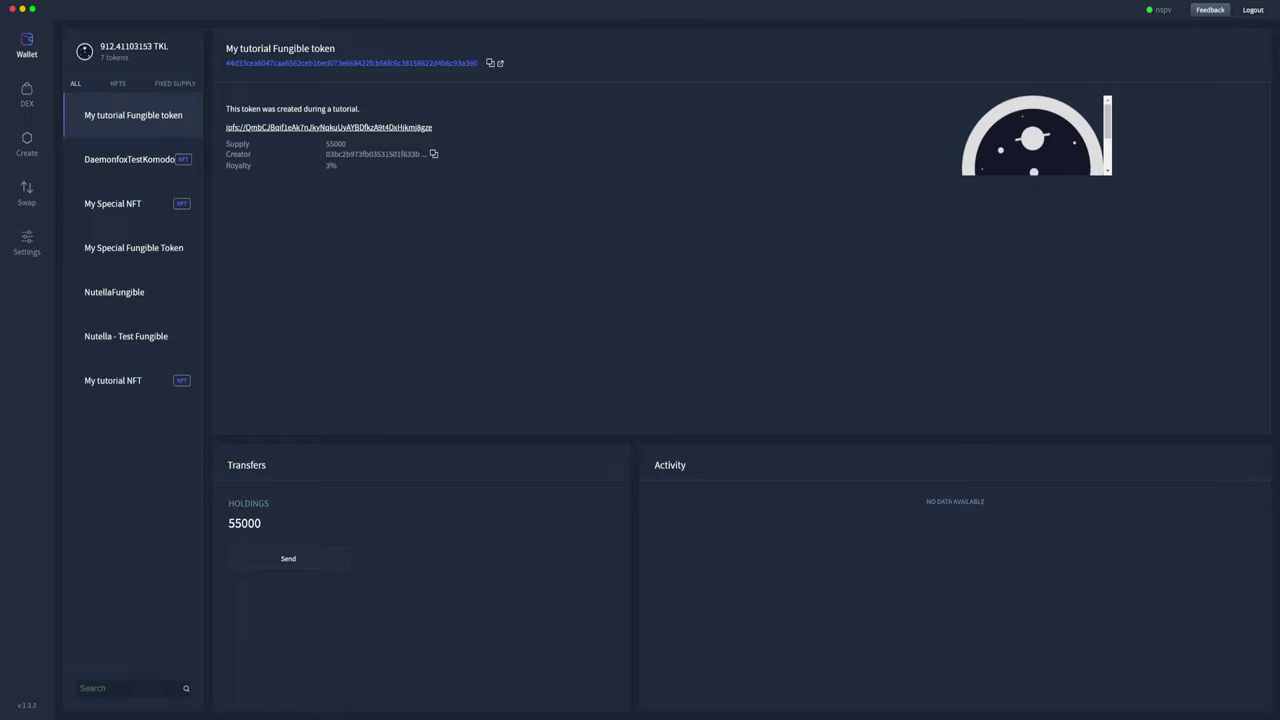
left_click(27, 95)
left_click(76, 50)
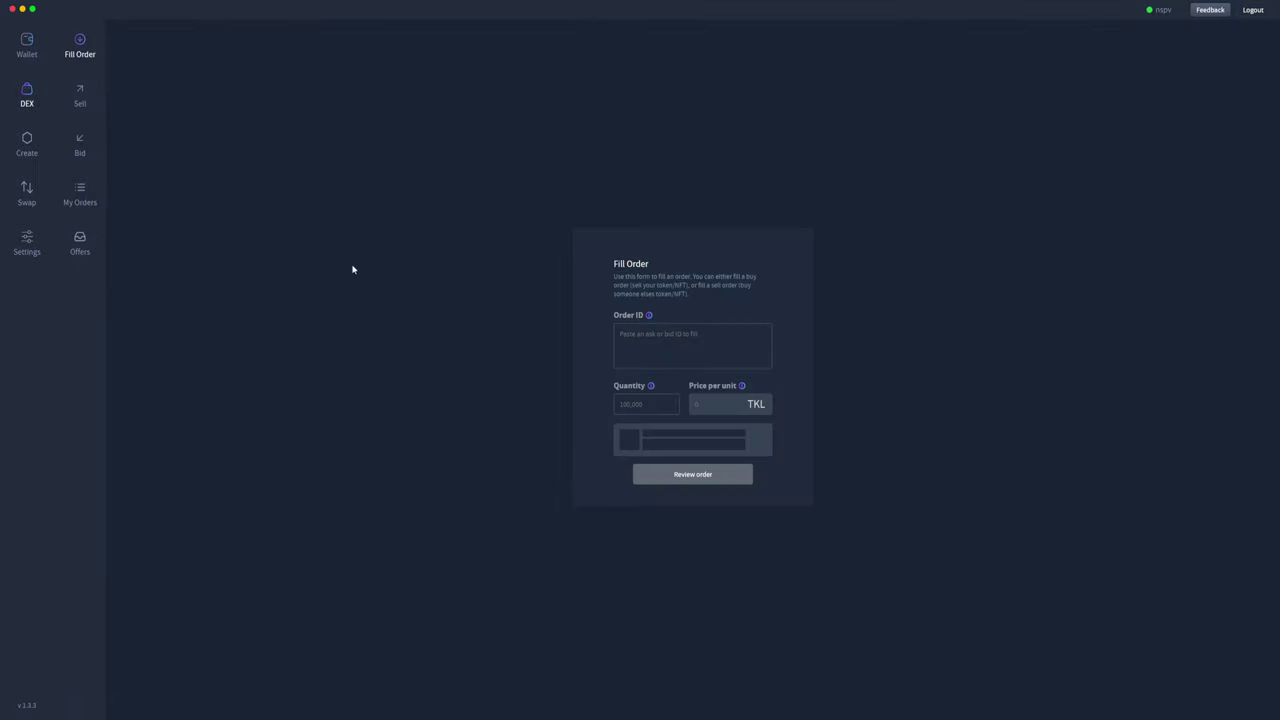